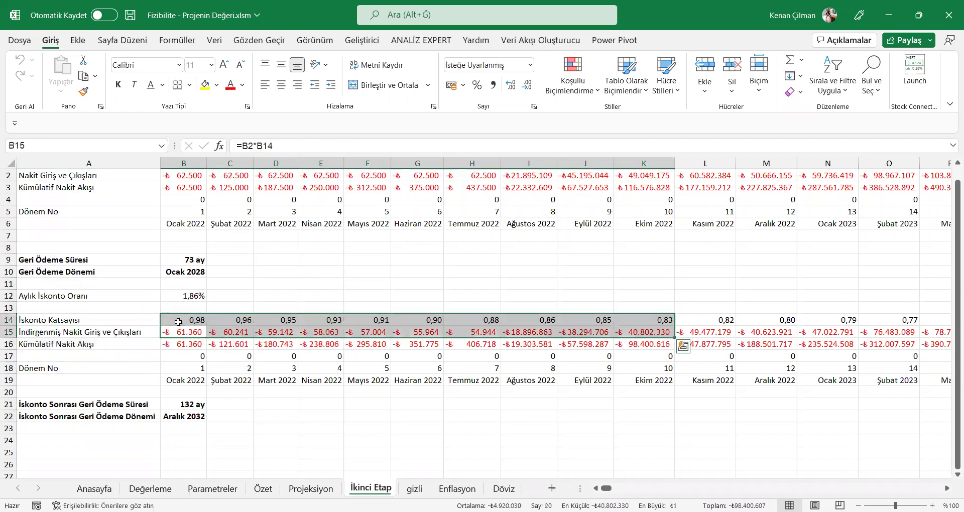
- Inspect the discount factor formula in B14 and the discounted cash flows in row 15
double_click(179, 323)
key("Escape")
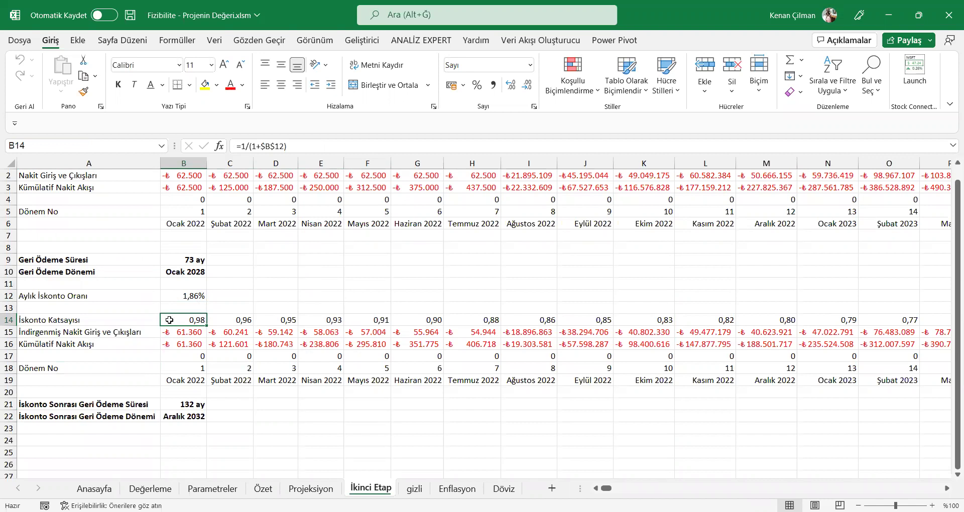
left_click_drag(100, 332, 432, 354)
left_click_drag(201, 332, 487, 332)
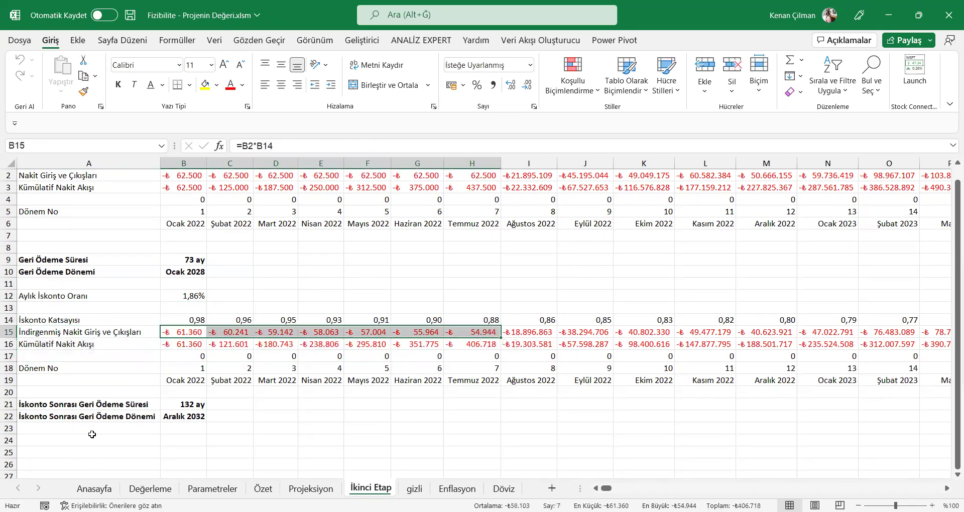
- Enter the label "Projenin Değeri" in cell A24 of the İkinci Etap sheet
left_click(79, 443)
type("Proj")
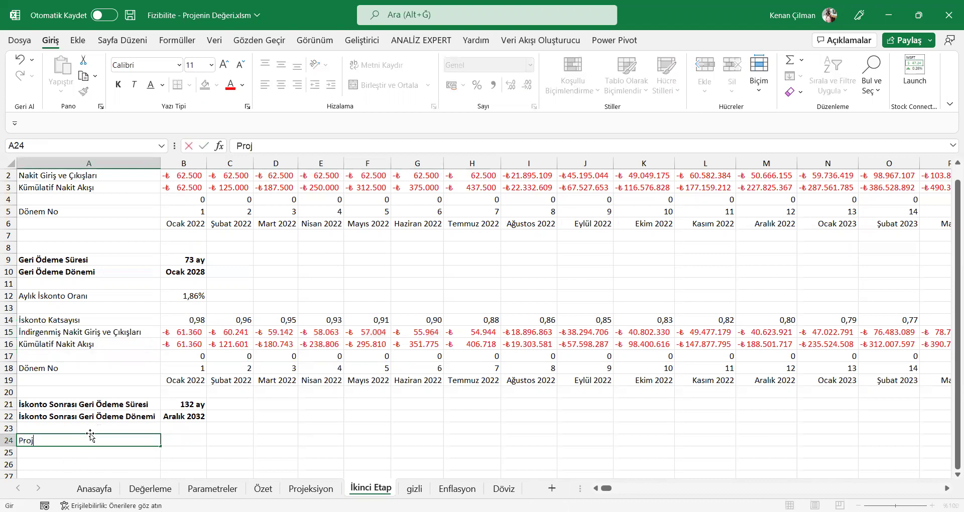
type("enin Değeri")
key("Tab")
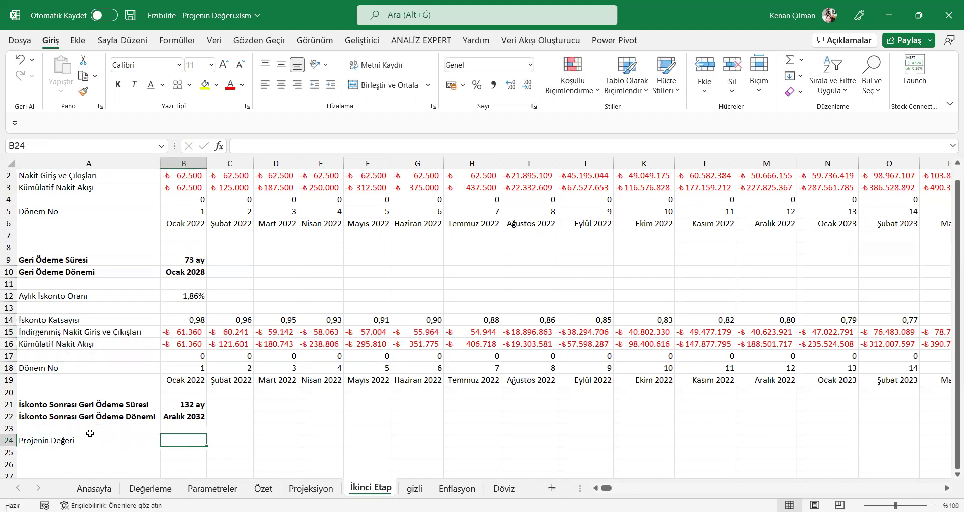
type("=")
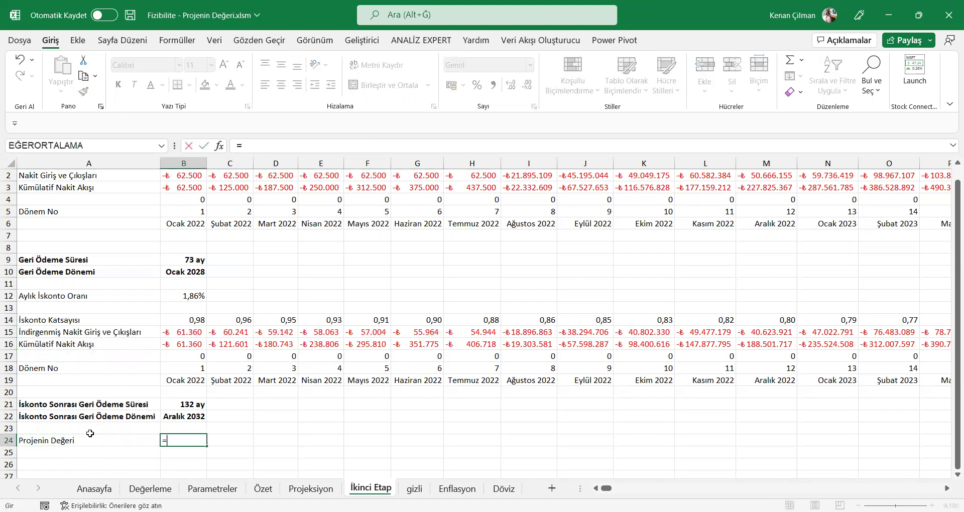
left_click(170, 332)
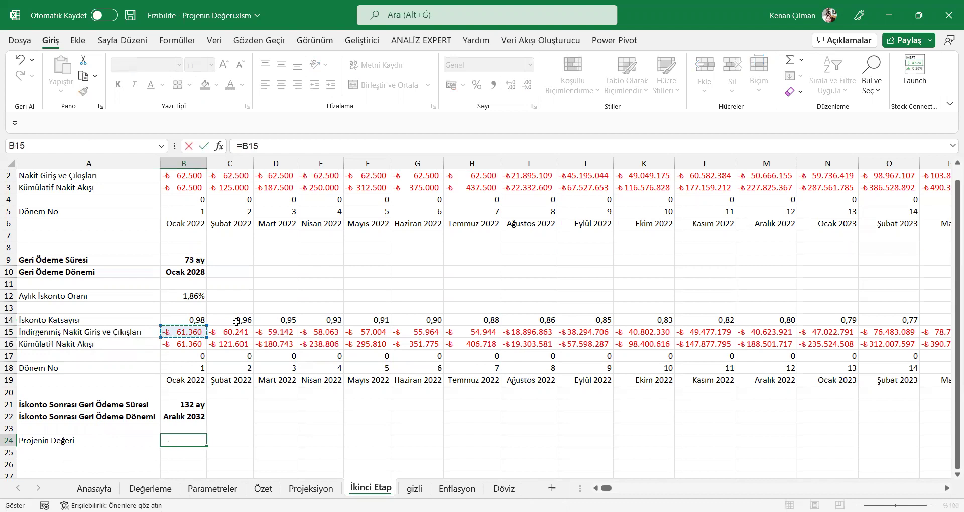
key("ctrl+shift+Right")
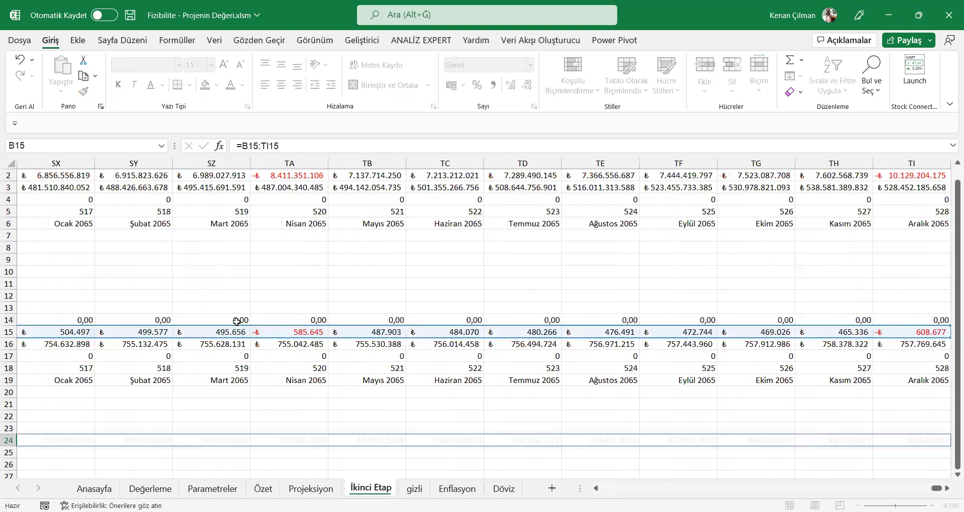
key("Return")
key("Up")
key("Right")
key("F2")
key("Escape")
key("Delete")
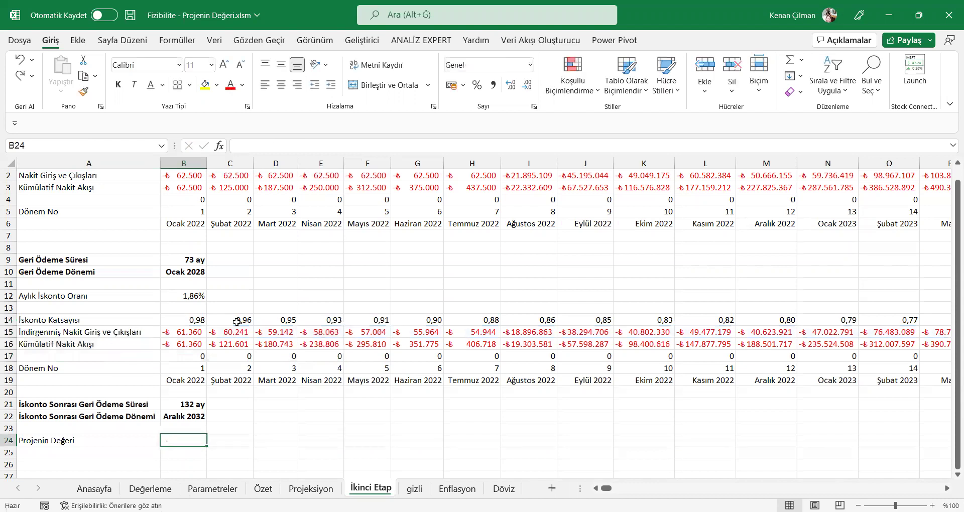
- Calculate the project value in B24 by summing all discounted cash flows with =TOPLA(B15:TI15)
type("=")
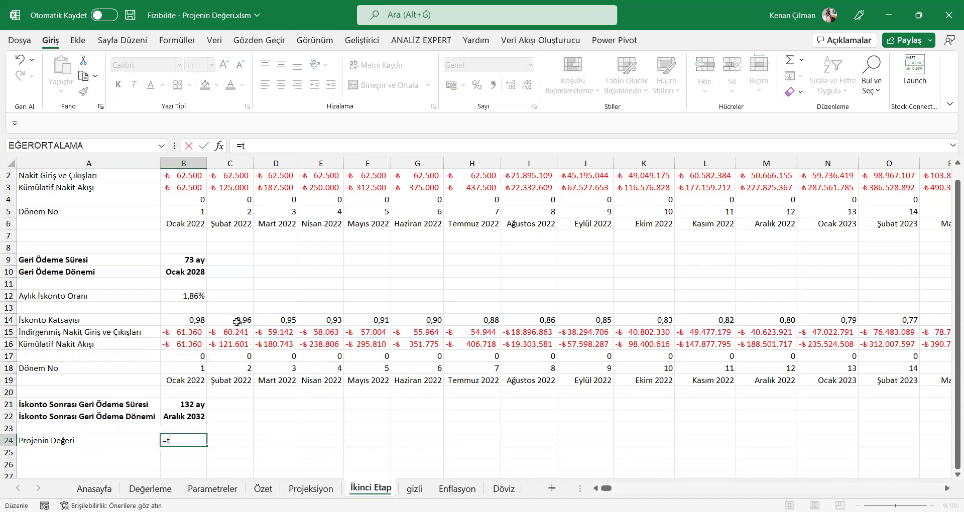
type("t")
key("Tab")
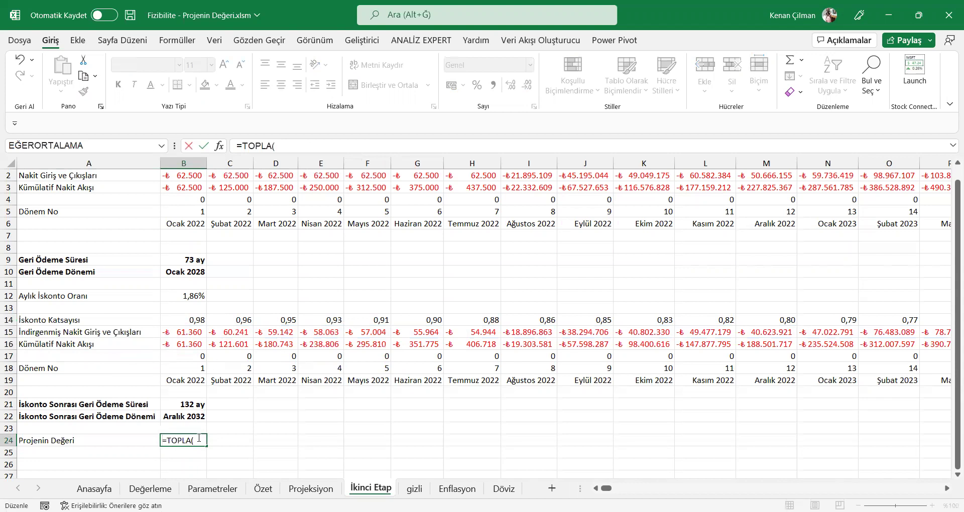
left_click(175, 333)
key("ctrl+shift+Right")
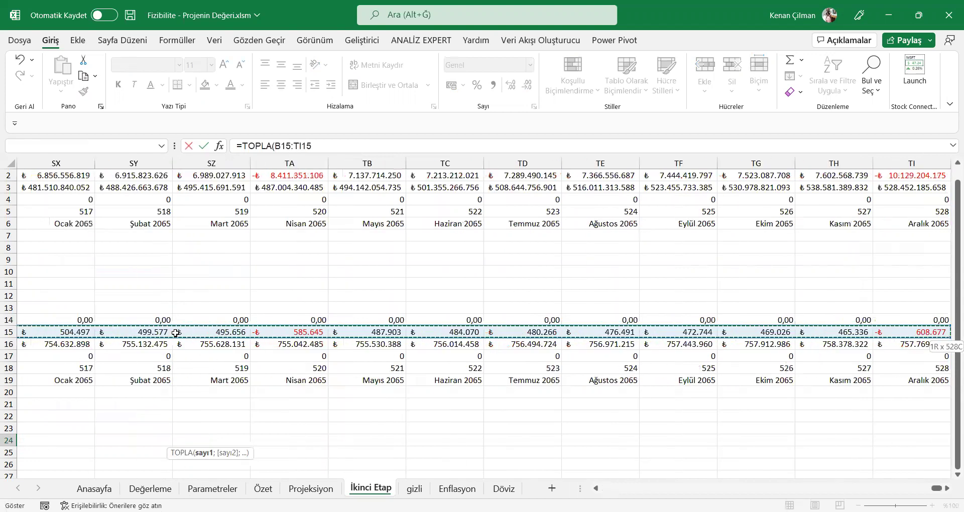
type(")")
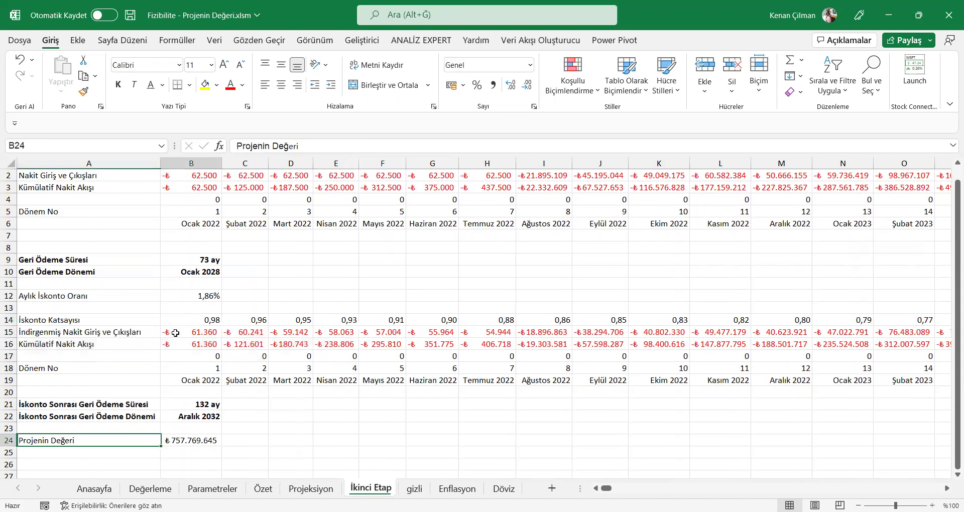
- Make the project value label and its result in A24:B24 bold
key("shift+Tab")
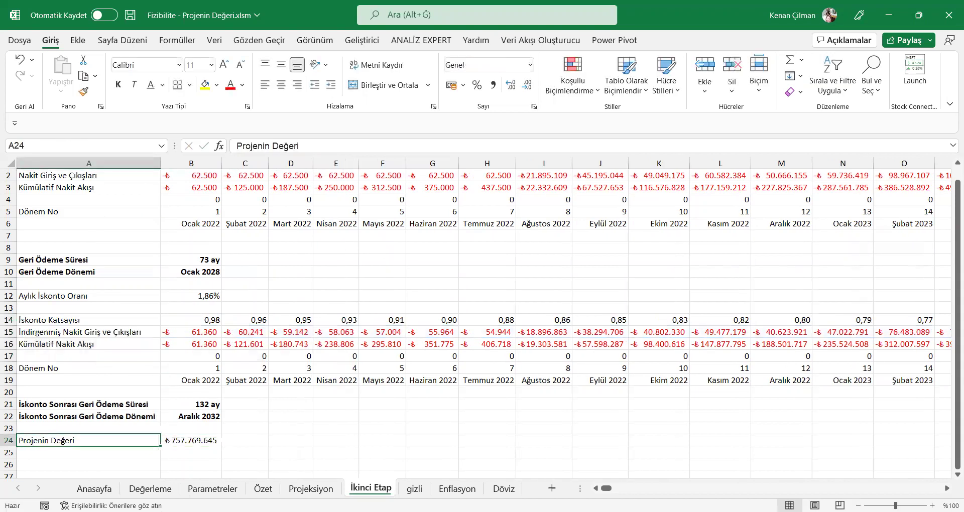
left_click(193, 439, "shift")
left_click(118, 84)
left_click(422, 382)
- Review the discounted cash flows and project value, and compare them with the project value and internal rate of return on the Özet sheet
left_click_drag(191, 307, 351, 427)
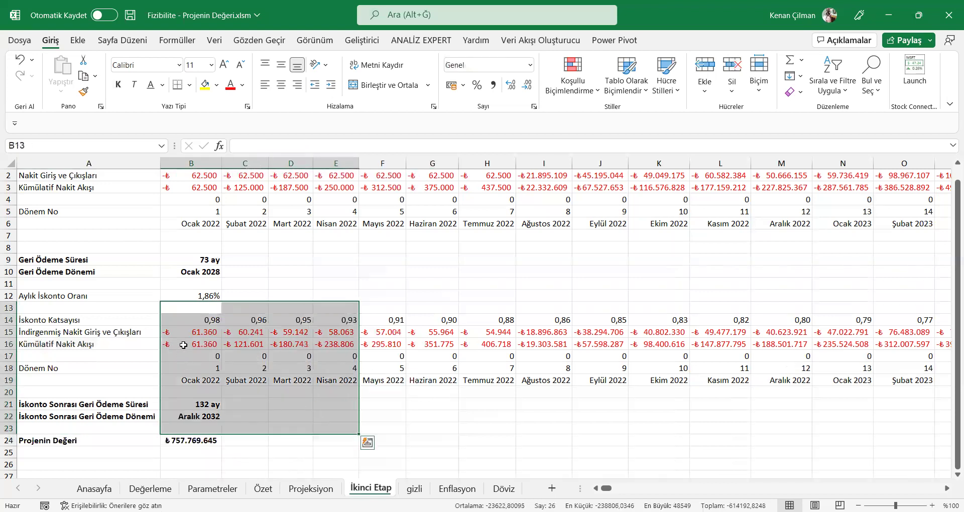
left_click_drag(185, 333, 502, 333)
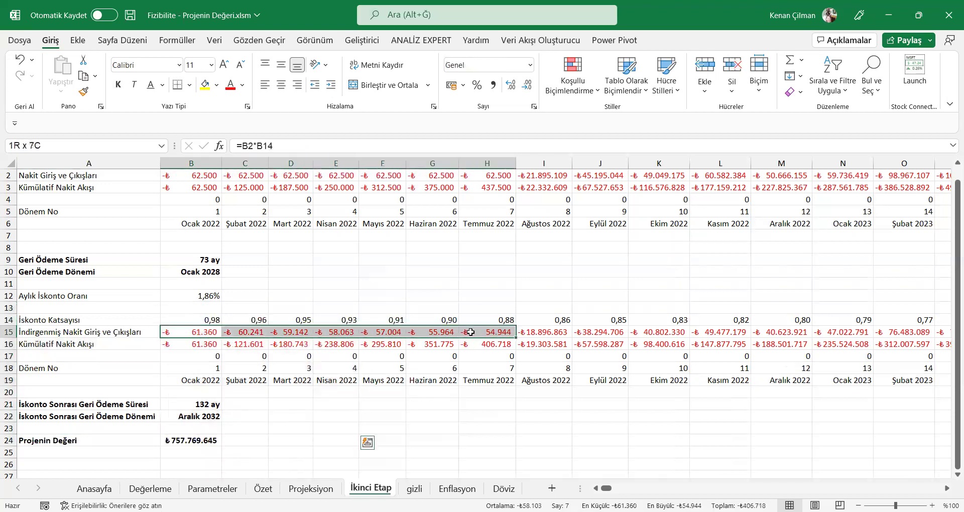
left_click(230, 368)
left_click_drag(186, 332, 419, 332)
left_click_drag(132, 440, 200, 440)
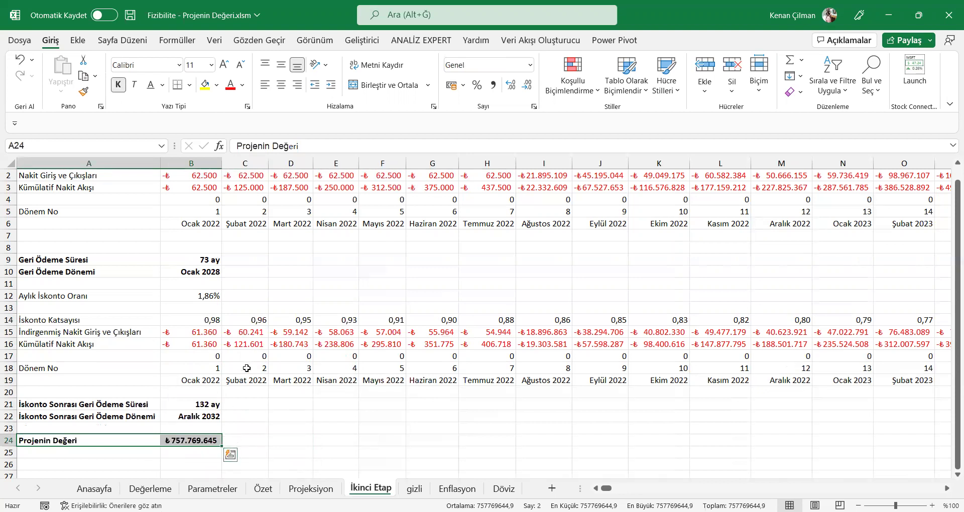
left_click_drag(47, 438, 75, 433)
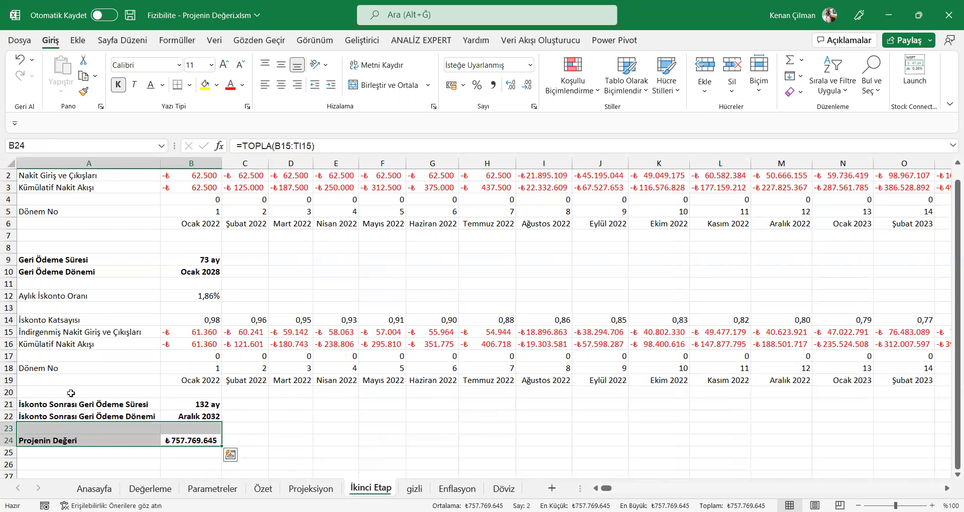
left_click(158, 286)
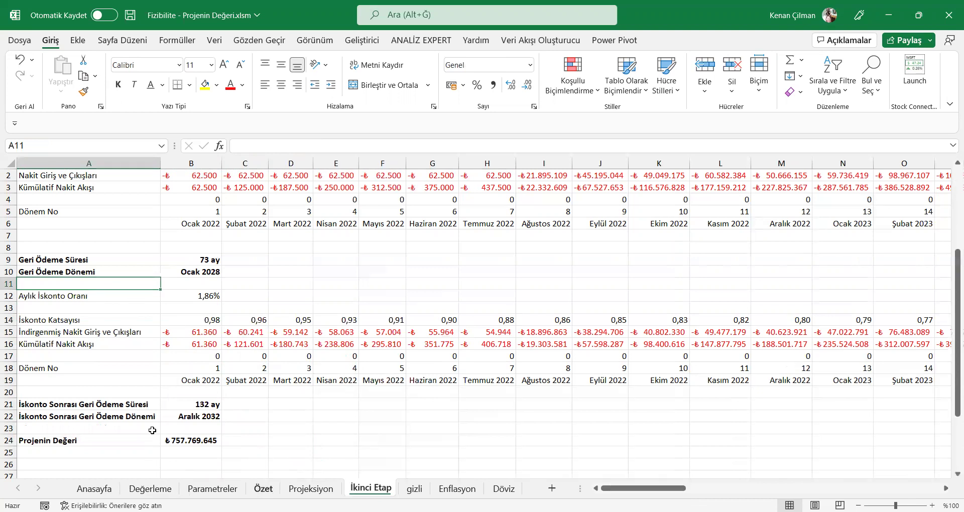
left_click(264, 489)
left_click_drag(206, 294, 125, 304)
left_click_drag(195, 293, 25, 299)
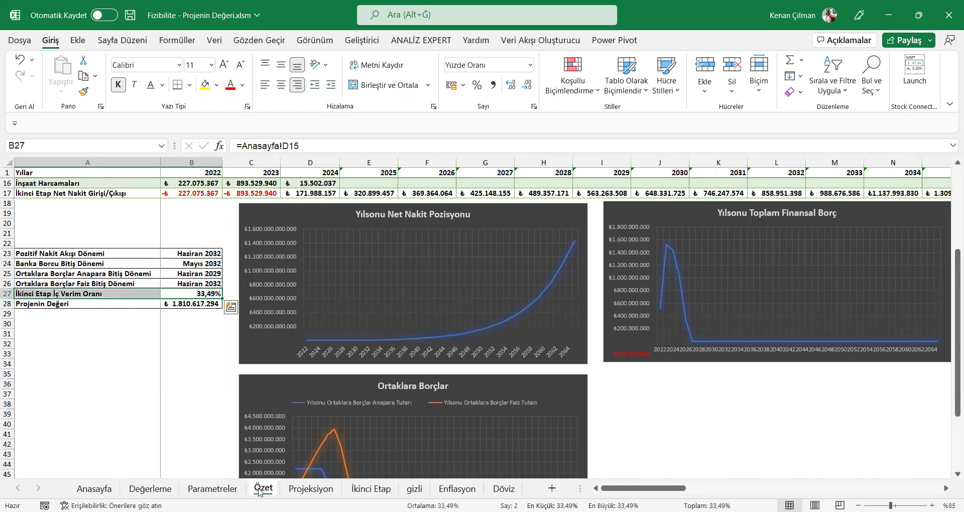
- Trace the monthly discount rate in İkinci Etap B12 to the Değerleme sheet and examine the Özsermaye Maliyeti row there
left_click(311, 488)
left_click(372, 488)
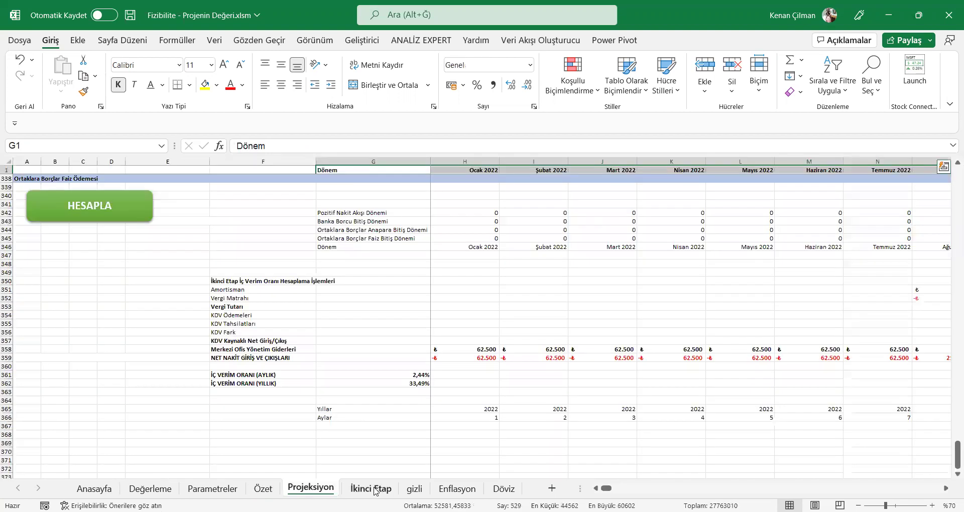
mouse_move(48, 293)
left_mouse_down()
mouse_move(209, 295)
mouse_move(54, 292)
left_mouse_up()
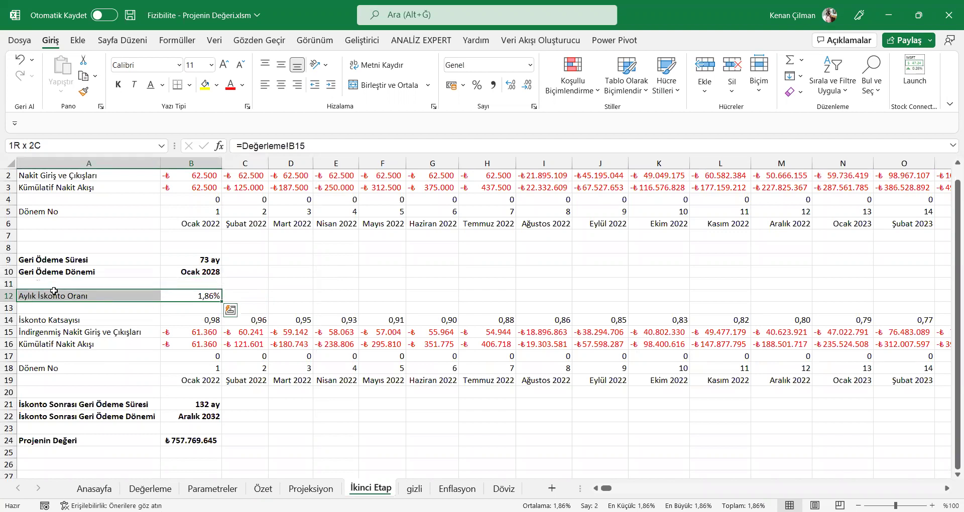
double_click(195, 296)
key("Escape")
left_click(150, 489)
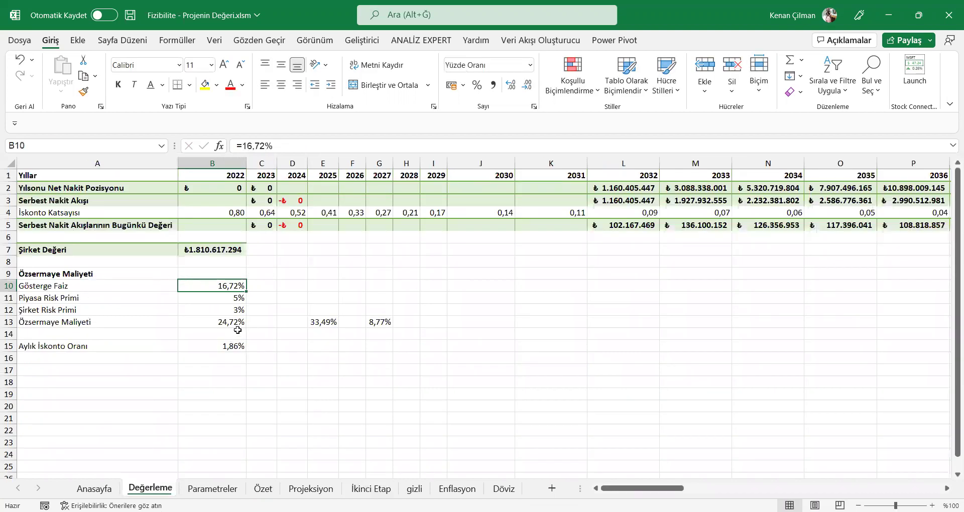
left_click_drag(236, 322, 5, 314)
left_click_drag(210, 319, 4, 322)
left_click(199, 320)
left_click(93, 323, "shift")
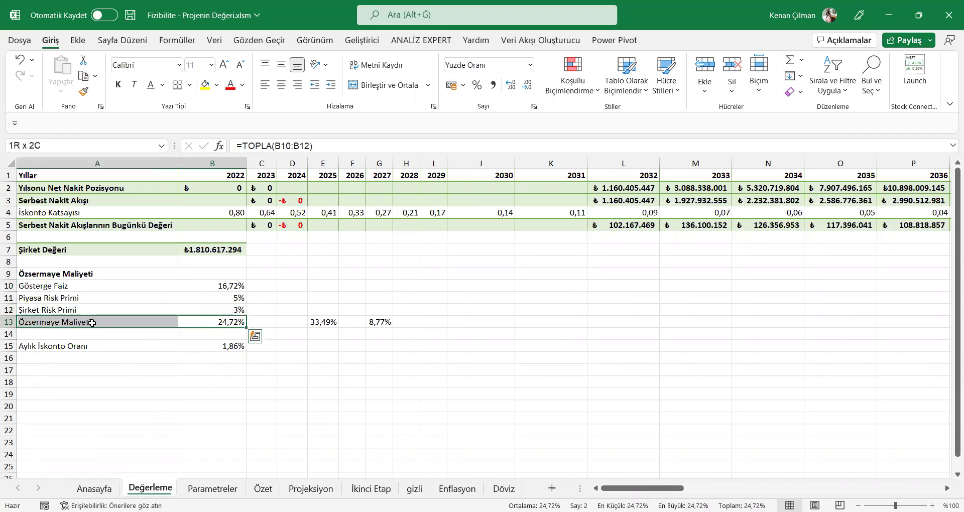
- Choose A30 on the Özet sheet as the destination and copy the payback period and date, A9:B10, from the İkinci Etap sheet
left_click(263, 488)
left_click_drag(46, 324, 166, 389)
left_click_drag(190, 426, 191, 426)
left_click(41, 323)
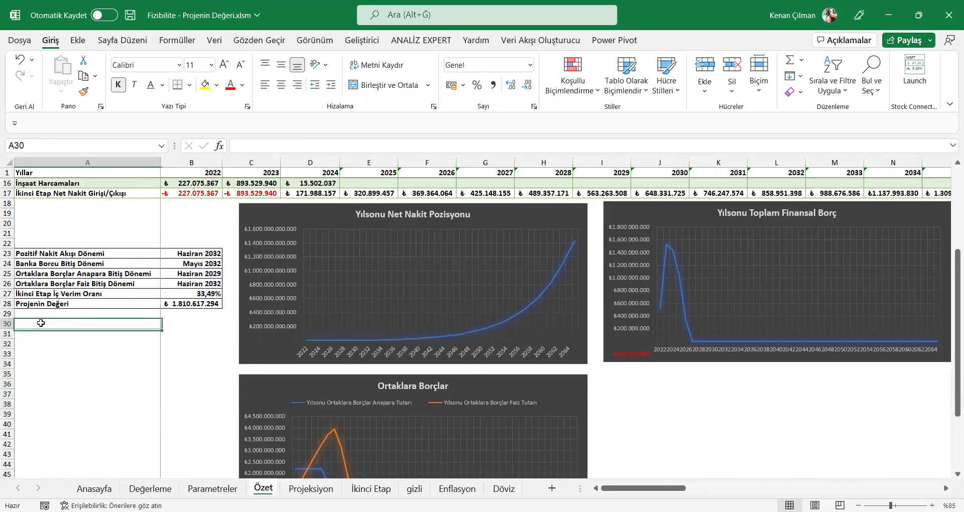
left_click(362, 490)
left_click_drag(61, 261, 191, 271)
left_click(83, 60)
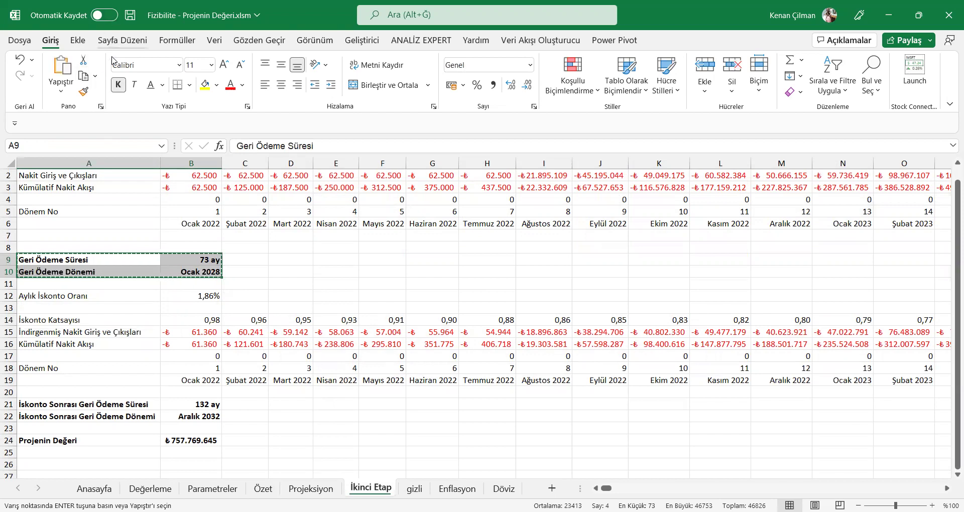
left_click(84, 76)
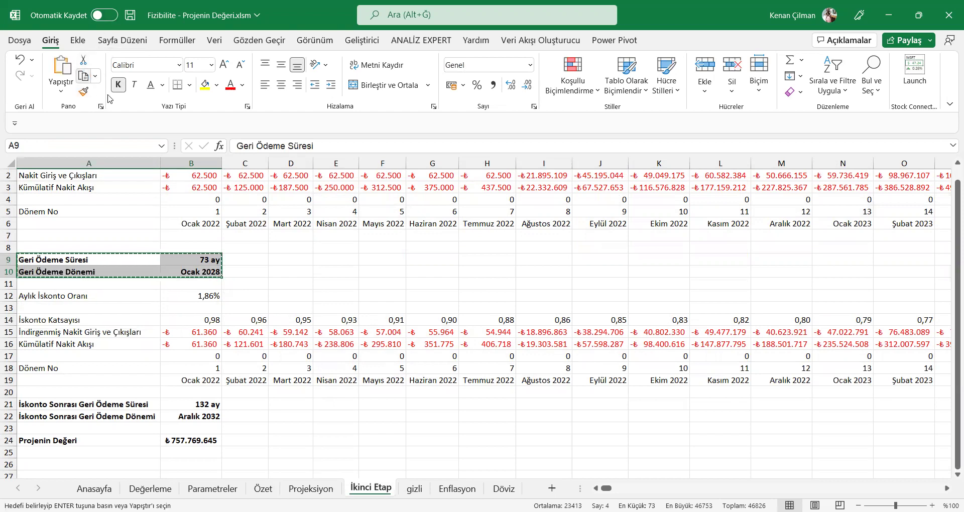
- Paste the copied payback cells as links on the Özet sheet, starting at A30
left_click(263, 489)
left_click(53, 324)
key("ctrl+v")
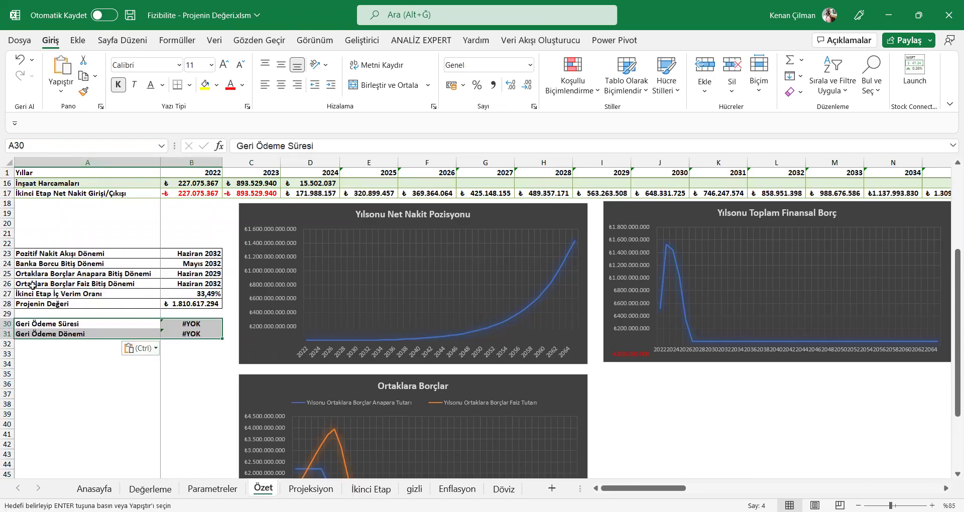
left_click(61, 88)
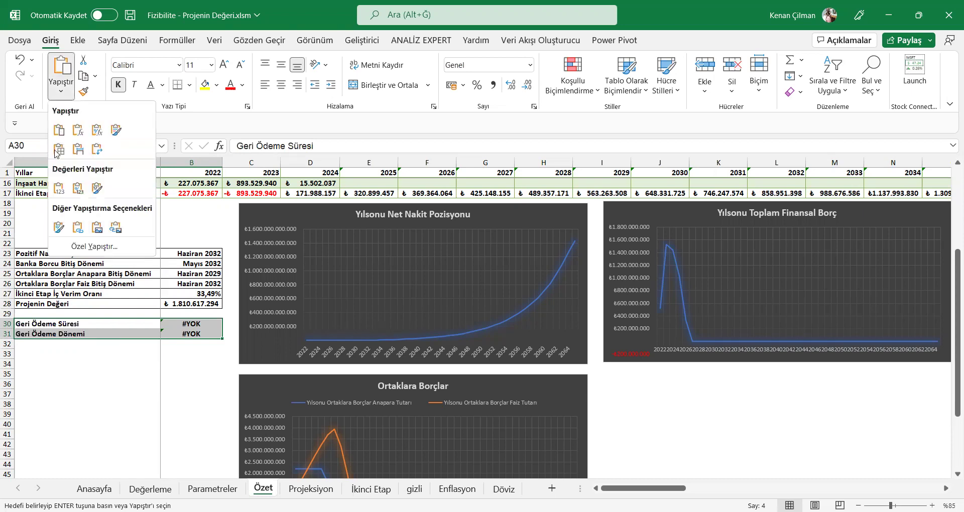
left_click(78, 228)
- Apply all borders to the linked payback cells A30:B31
left_click_drag(50, 323, 201, 334)
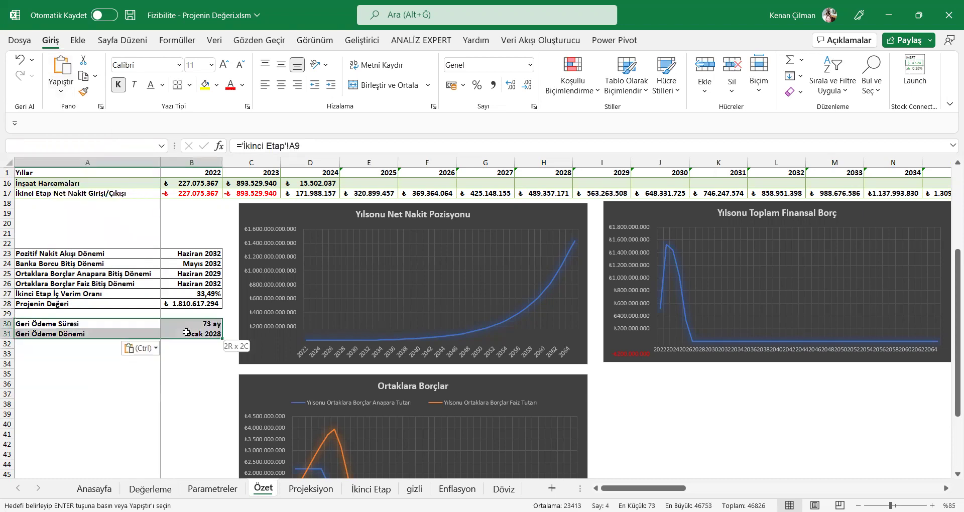
left_click(190, 85)
left_click(220, 212)
- Pick A32 on the Özet sheet as the destination and copy the discounted payback results and project value, A21:B24, from İkinci Etap
left_click(76, 343)
key("ctrl+Page_Down")
key("ctrl+Page_Down")
key("ctrl+Page_Down")
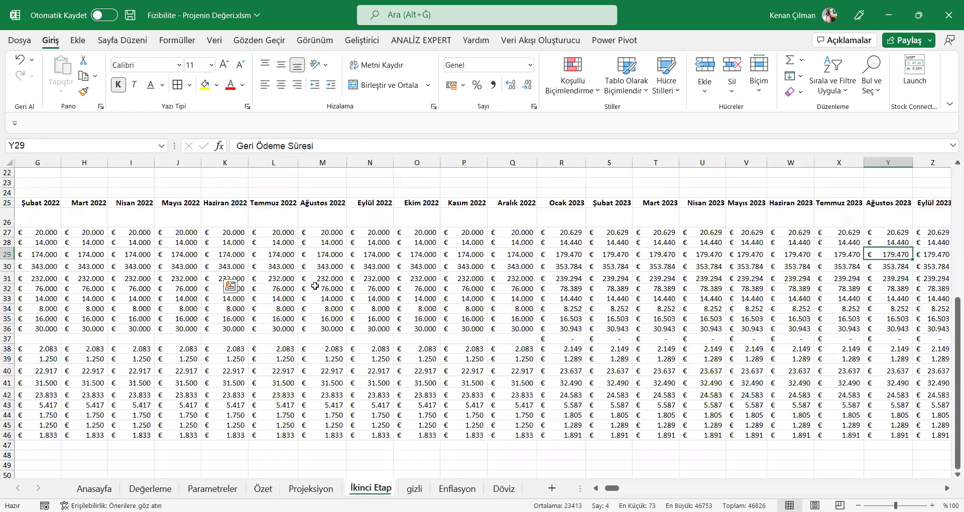
left_click_drag(69, 407, 189, 438)
key("ctrl+c")
- Paste the copied discounted payback results and project value as links on the Özet sheet, starting at A32
key("ctrl+Page_Up")
key("ctrl+Page_Up")
key("ctrl+Page_Up")
key("ctrl+Page_Up")
key("ctrl+Page_Down")
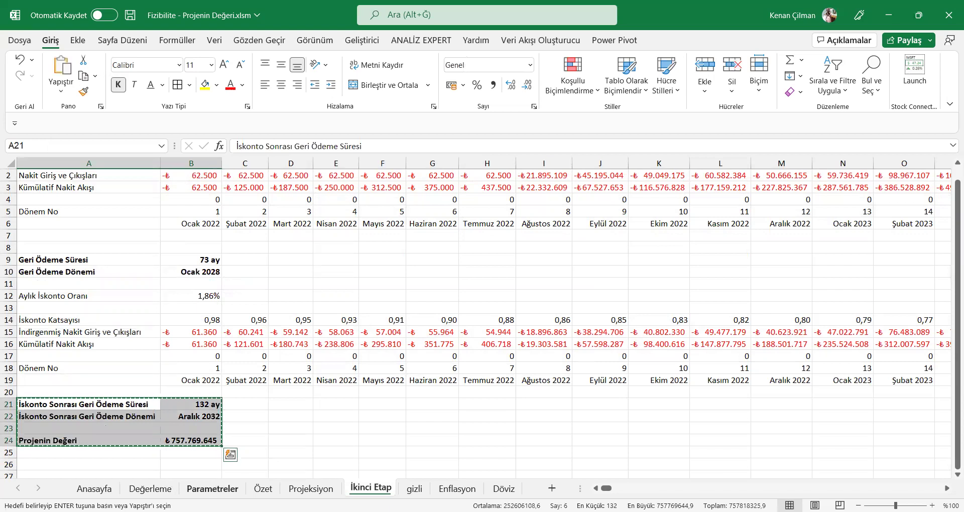
key("ctrl+Page_Down")
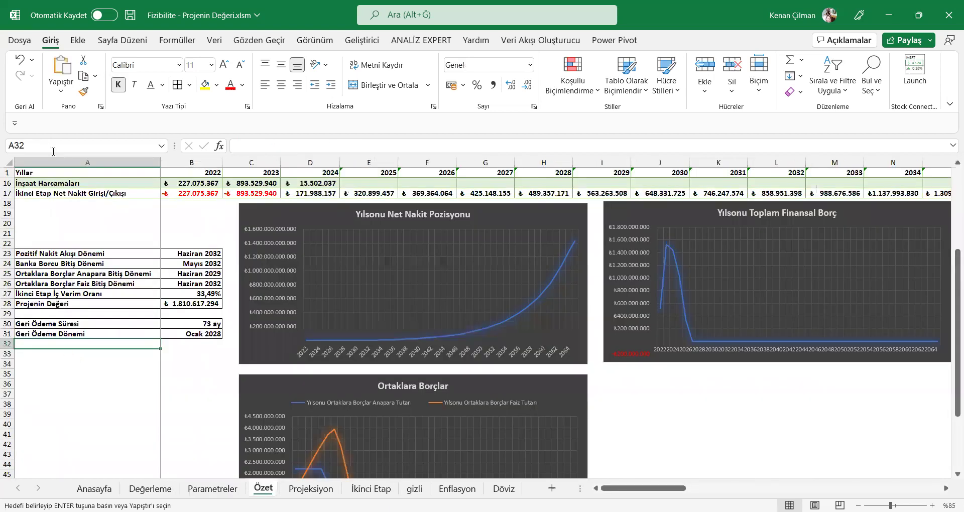
left_click(58, 72)
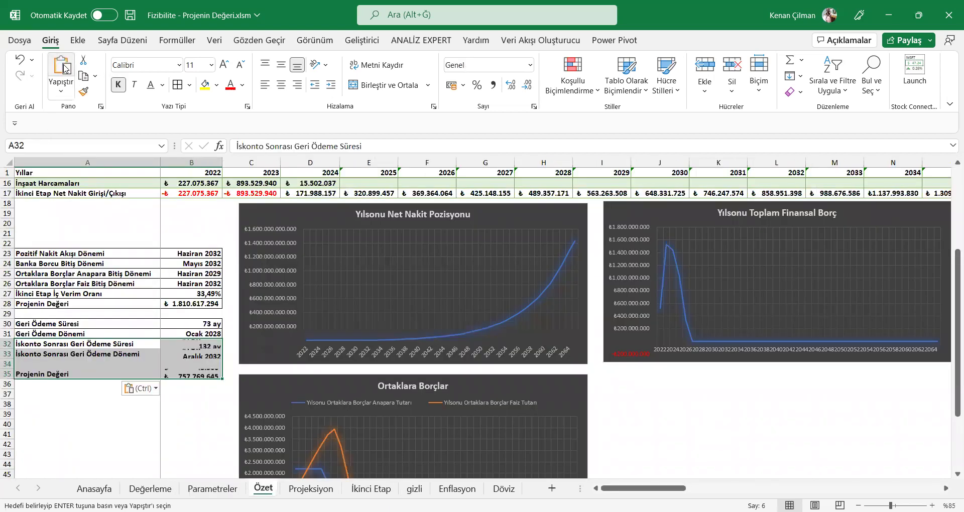
left_click(62, 94)
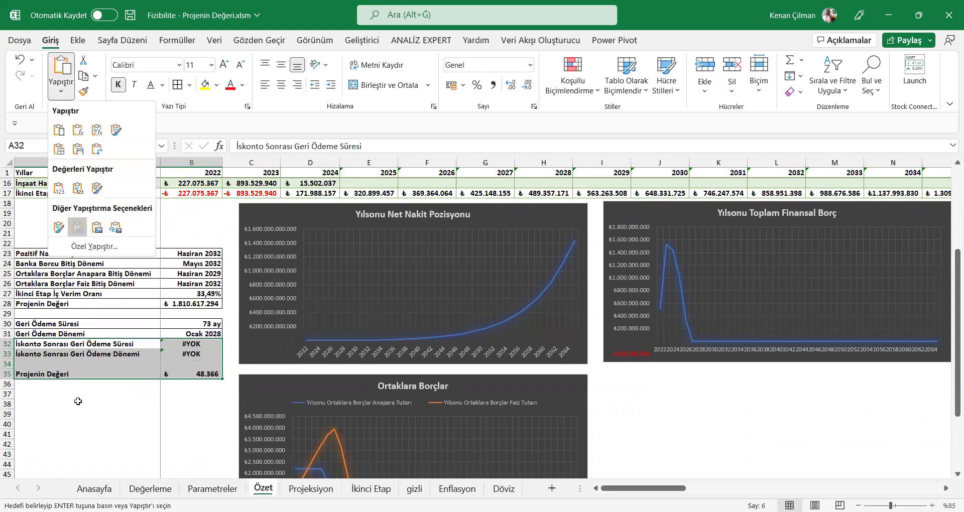
left_click(77, 230)
- Clear the empty linked row A34:B34 on the Özet sheet and move the project value row A35:B35 up into it
left_click_drag(46, 363, 202, 362)
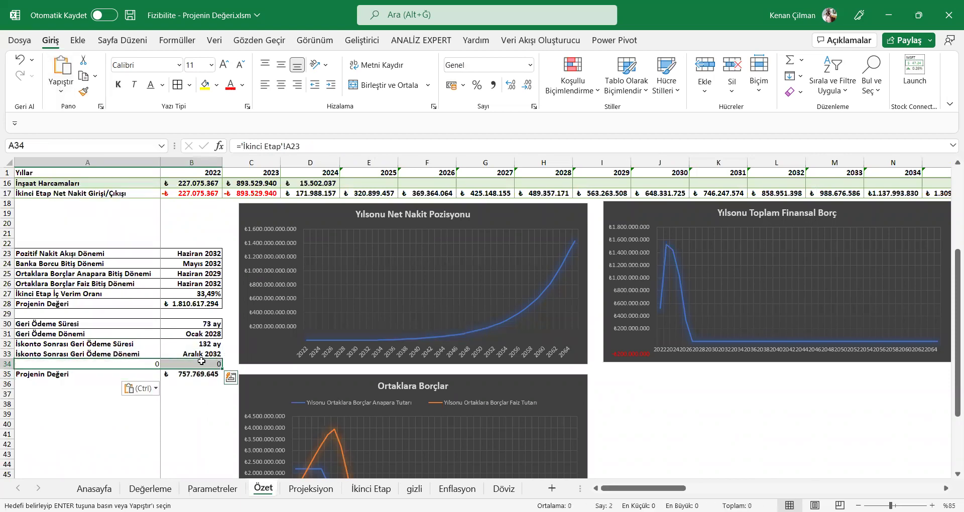
key("Delete")
left_click_drag(66, 373, 167, 364)
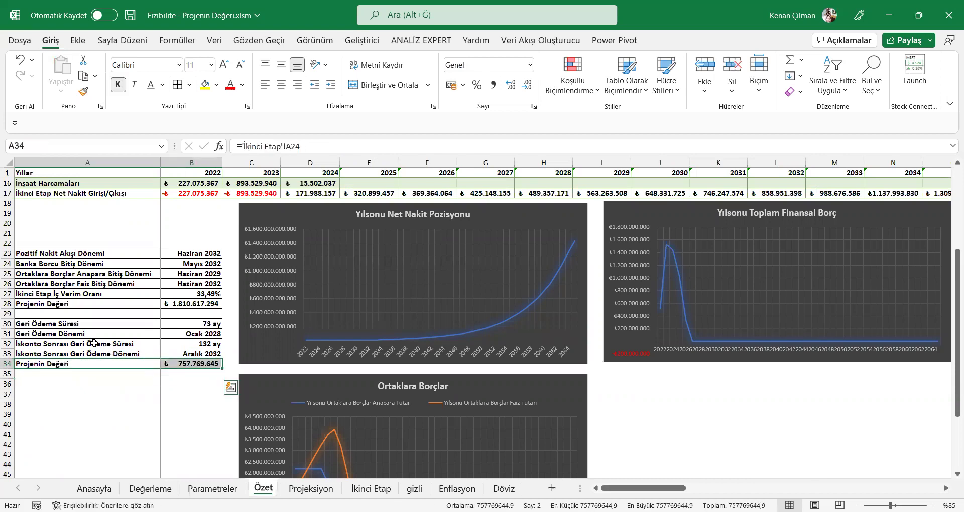
- Apply all borders to the discounted payback and project value cells A32:B34
left_click_drag(50, 343, 209, 371)
left_click(177, 85)
double_click(84, 325)
- Enter the heading "Proje Sonuçları" in A29 above the payback results
left_click(51, 315)
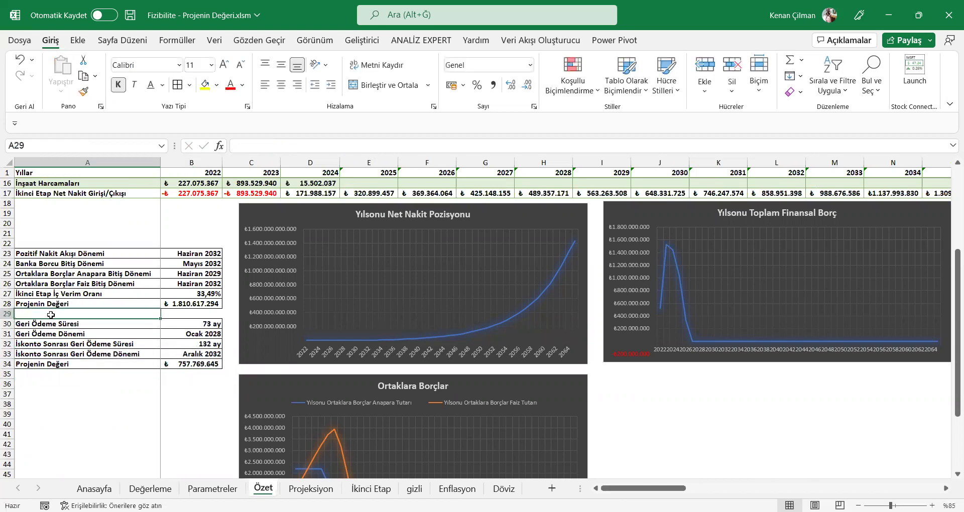
type("Proje ")
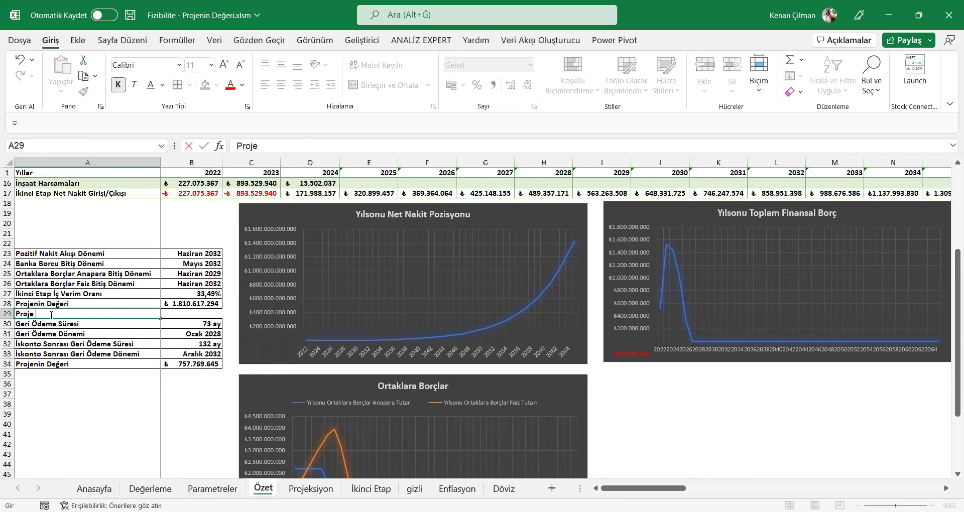
type("Sonuçları")
key("ctrl+Return")
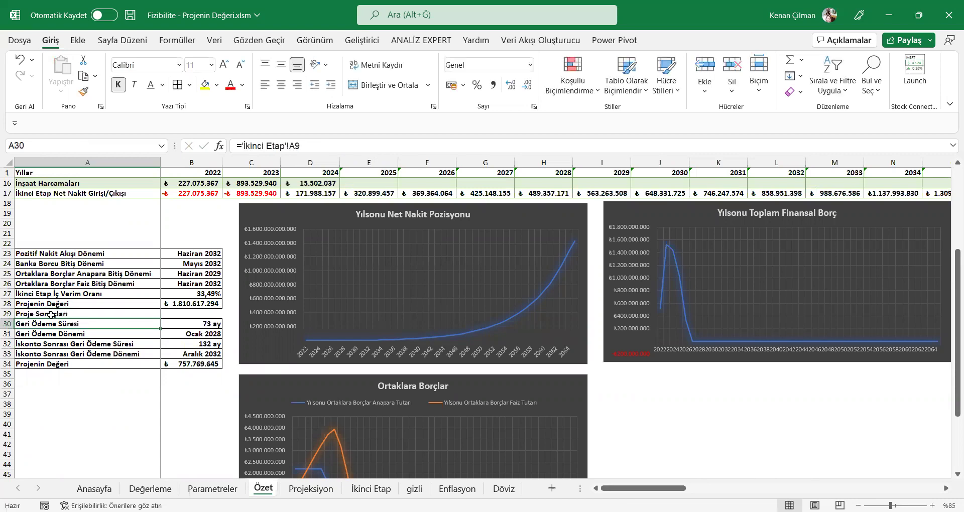
- Move the heading and results block starting at A29 down one row so that it begins at A30
left_click_drag(51, 315, 206, 390)
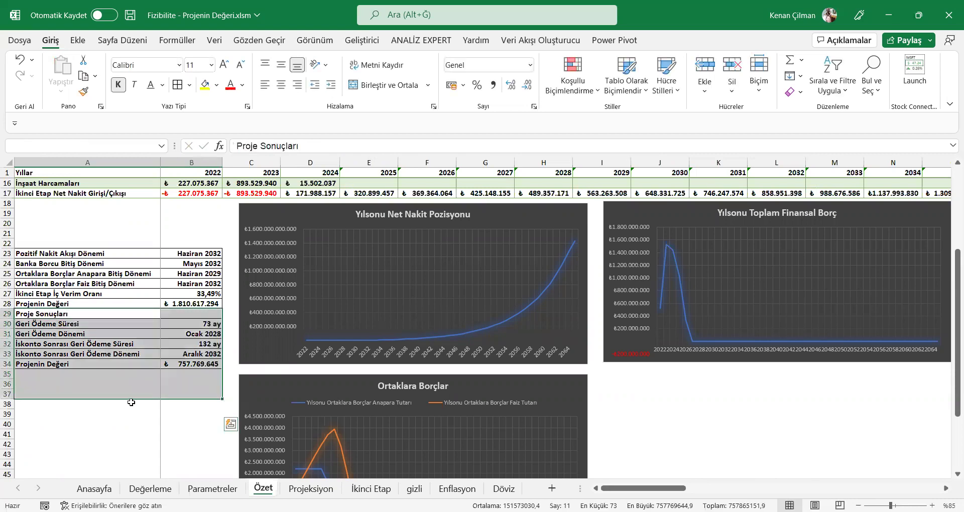
left_click_drag(126, 402, 129, 411)
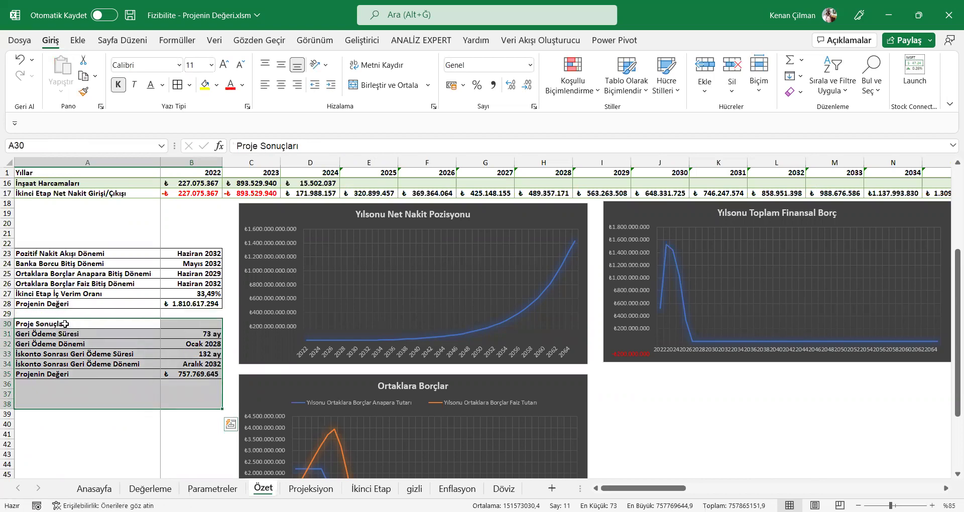
left_click(66, 383)
- Merge and center the "Proje Sonuçları" heading across A30:B30
left_click(50, 324)
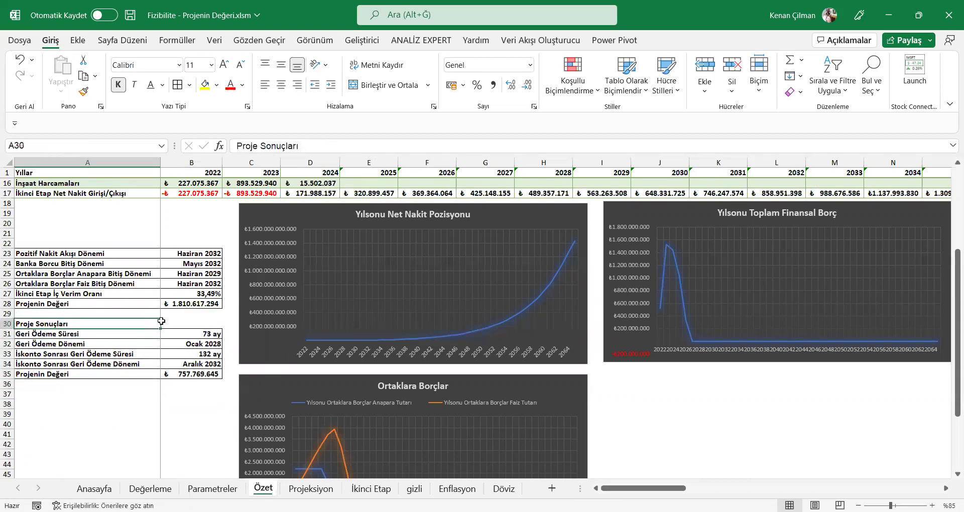
left_click(205, 322, "shift")
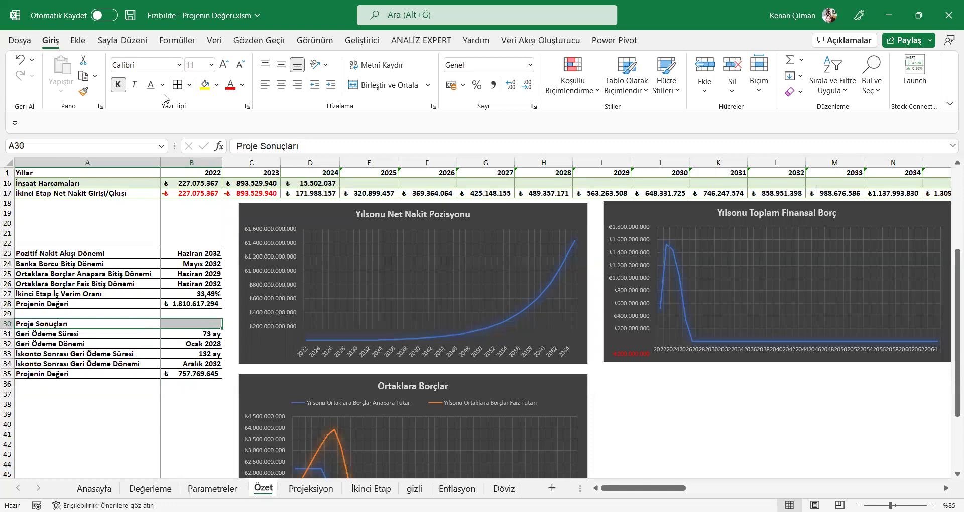
left_click(384, 85)
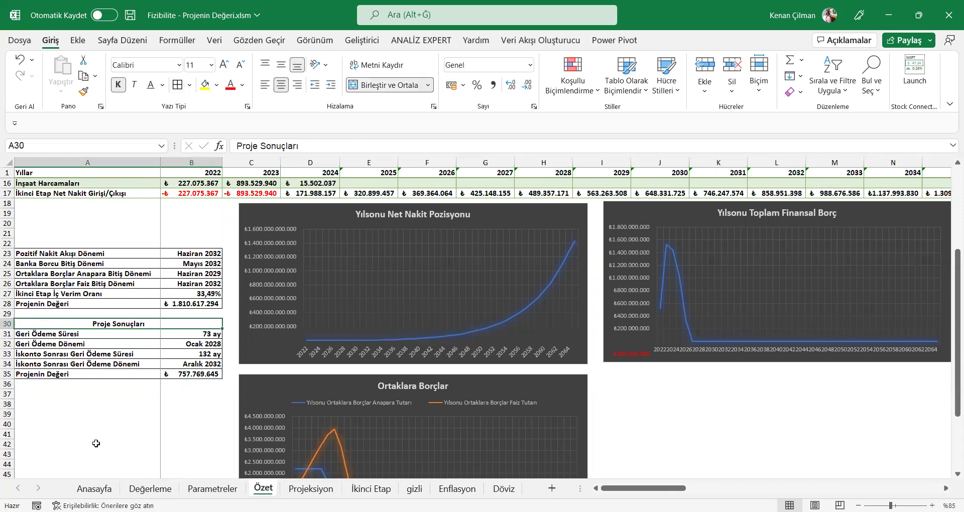
left_click(75, 406)
- Review each linked result in A31:B35, from the payback period to the project value, and inspect the link formulas in B32 and B35
left_click_drag(142, 321, 100, 393)
left_click_drag(59, 335, 211, 334)
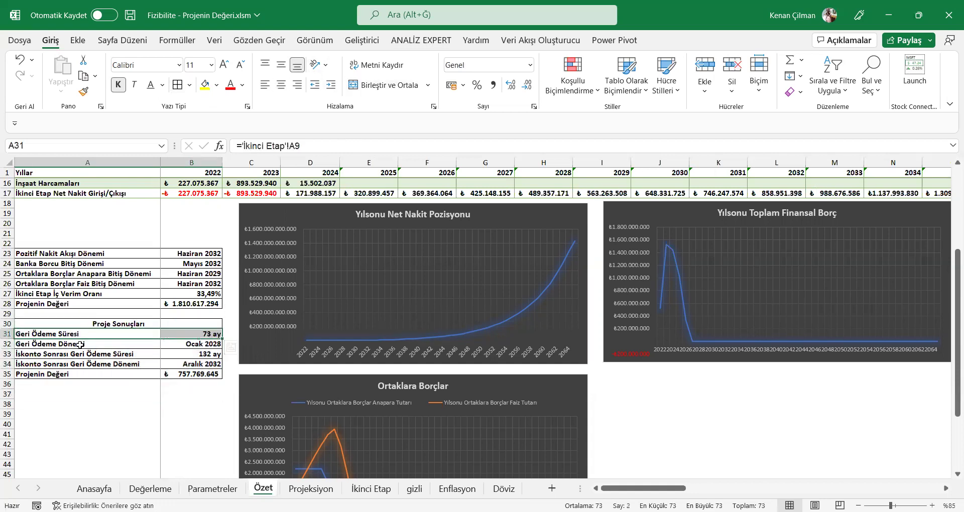
left_click(80, 343)
left_click(190, 345)
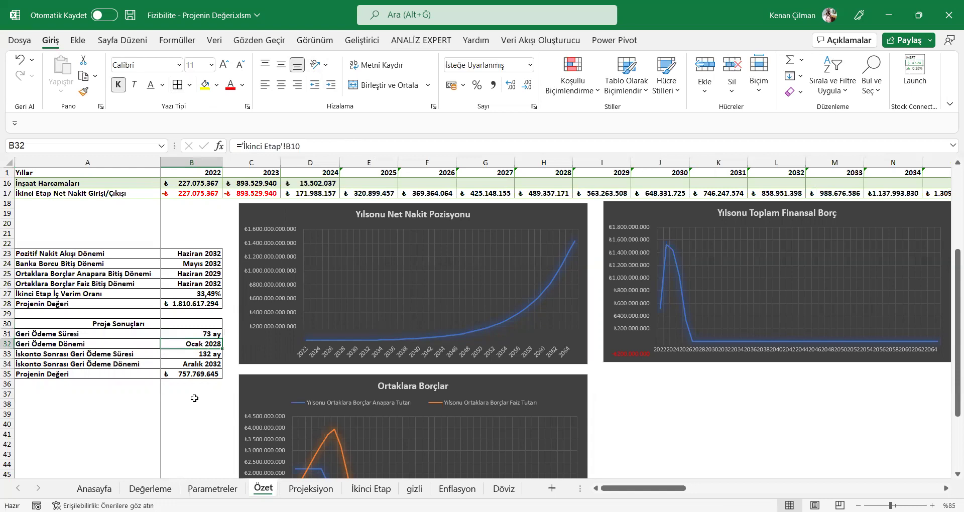
key("F2")
key("Escape")
left_click_drag(78, 355, 186, 357)
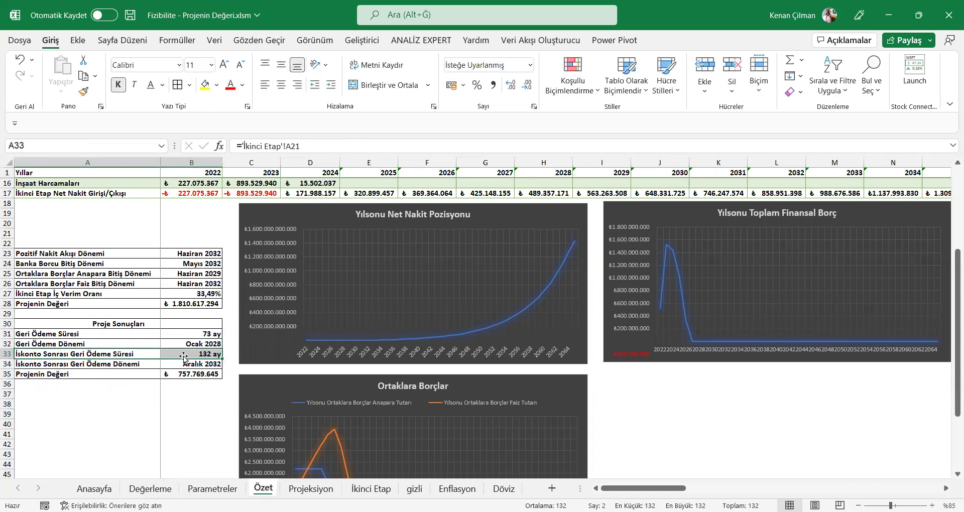
left_click(134, 372)
left_click(94, 354)
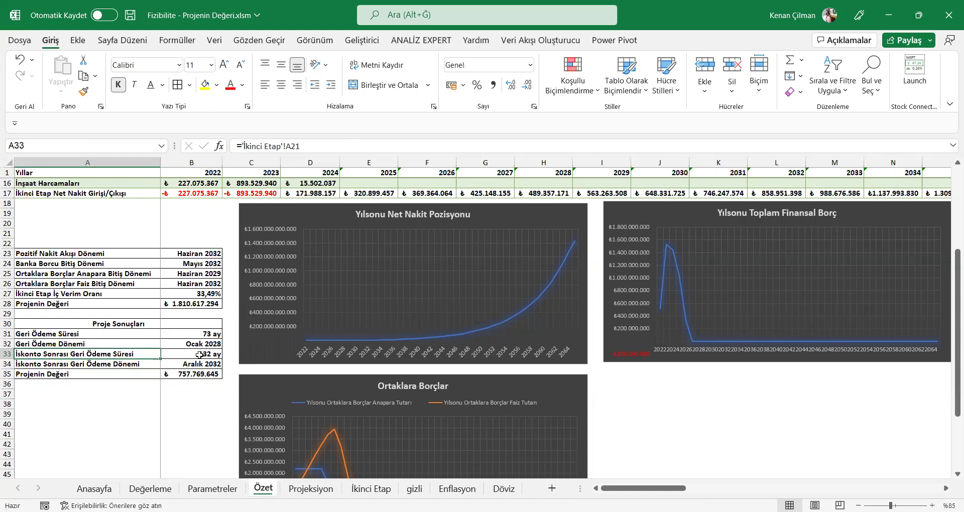
left_click(200, 354, "shift")
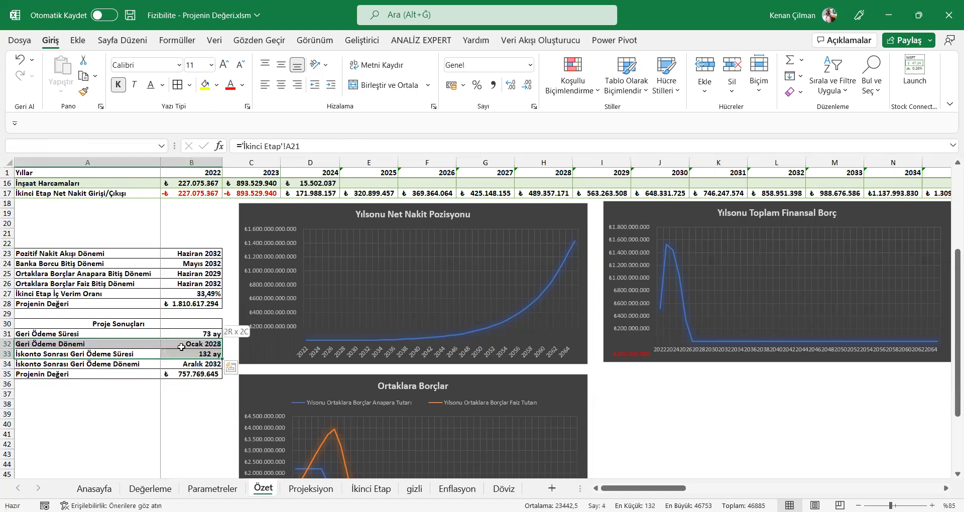
left_click(131, 363)
left_click_drag(130, 362, 175, 361)
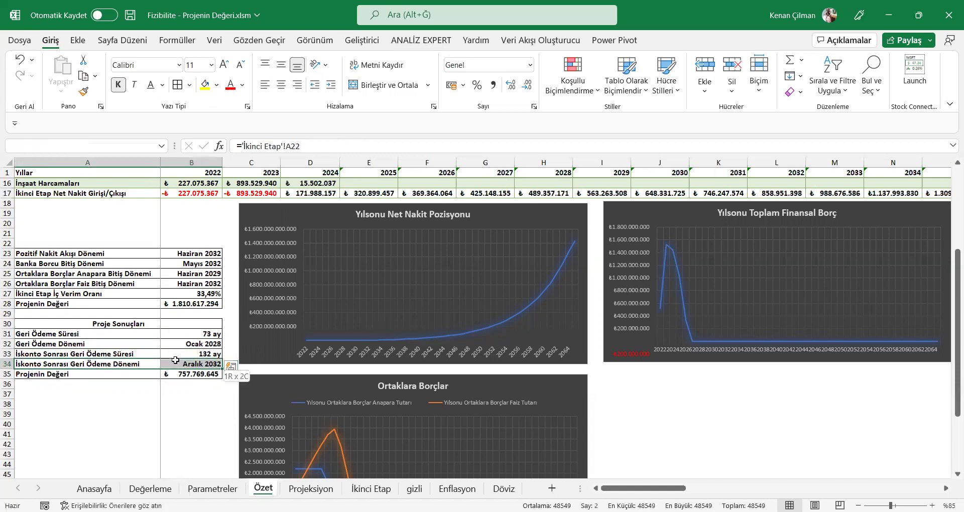
left_click(79, 413)
left_click_drag(73, 375, 188, 378)
double_click(191, 377)
key("Escape")
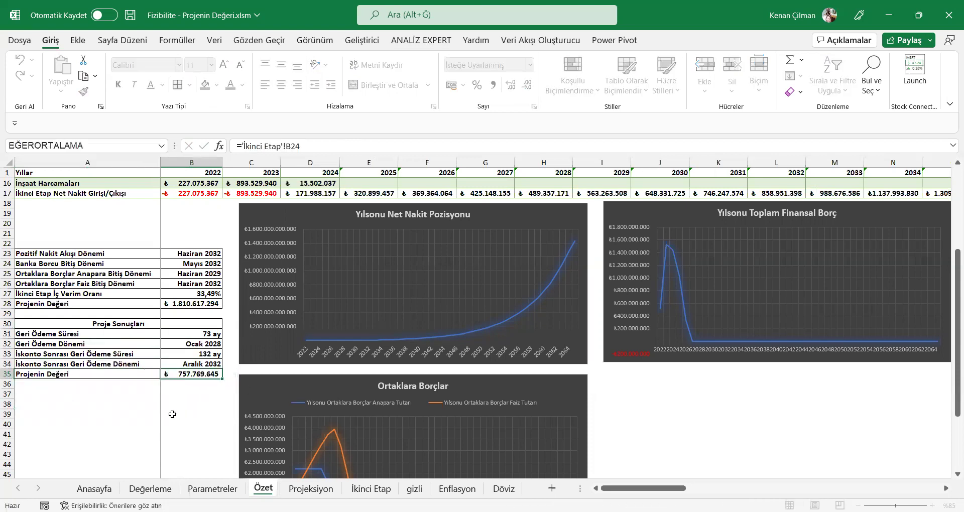
left_click(181, 413)
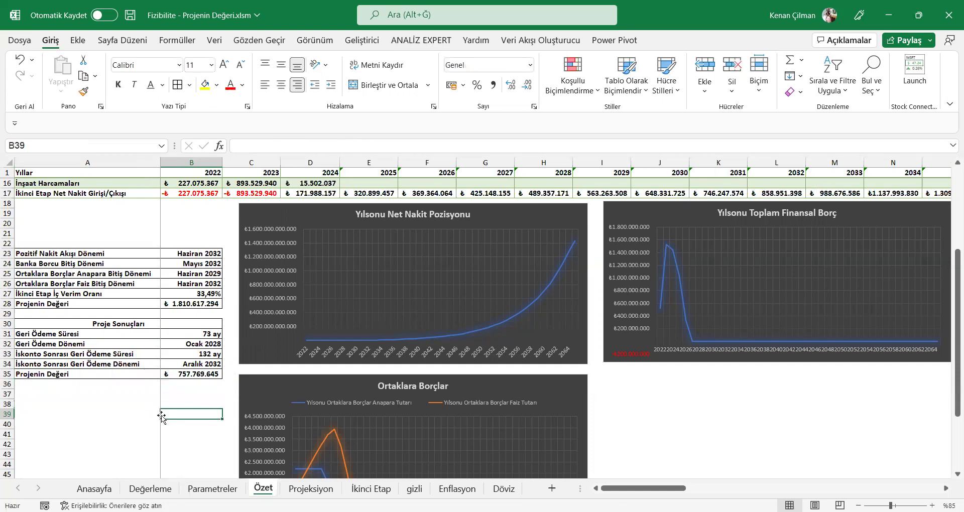
- Glance through the Projeksiyon, İkinci Etap and Parametreler sheets and return to Özet
left_click(311, 489)
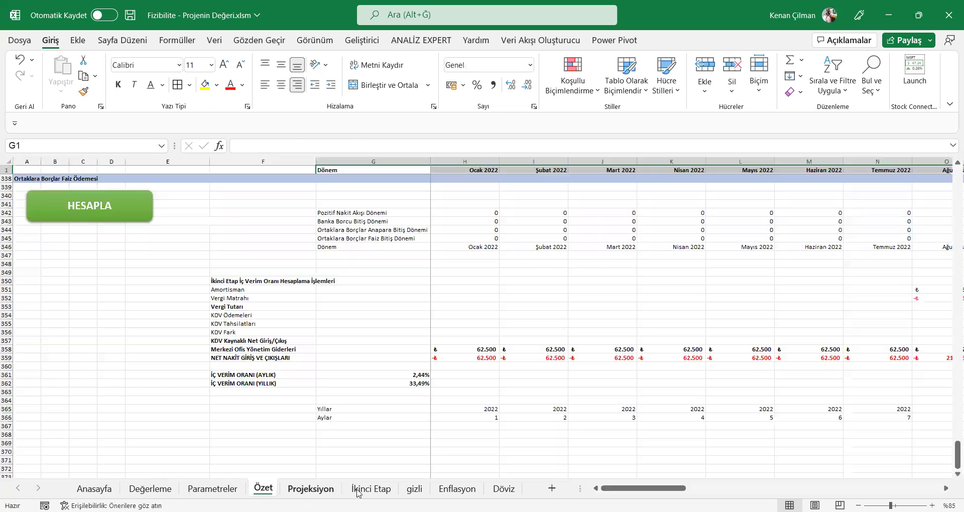
left_click(369, 489)
left_click(213, 489)
left_click(263, 489)
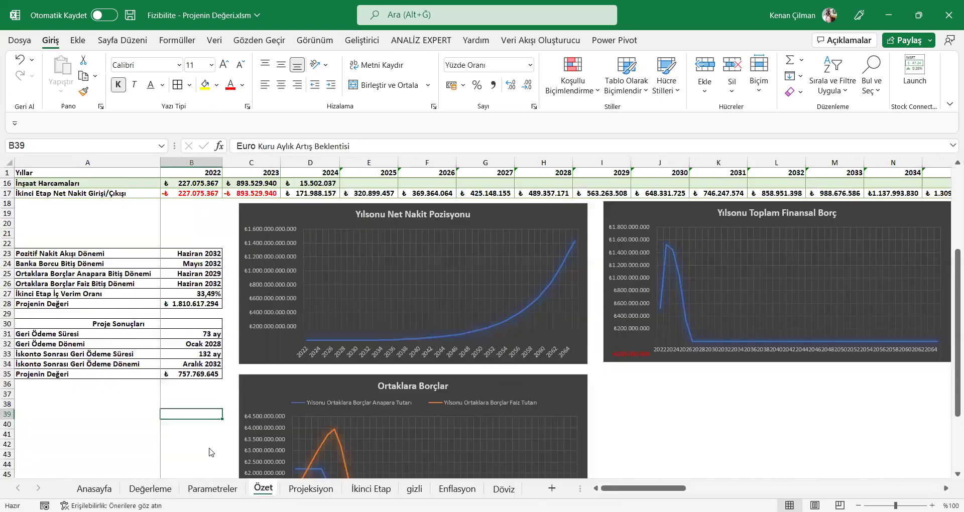
- Examine the period labels in A23:A26 and the project results in A31:B35, focusing on the project value in B35
left_click_drag(86, 254, 88, 284)
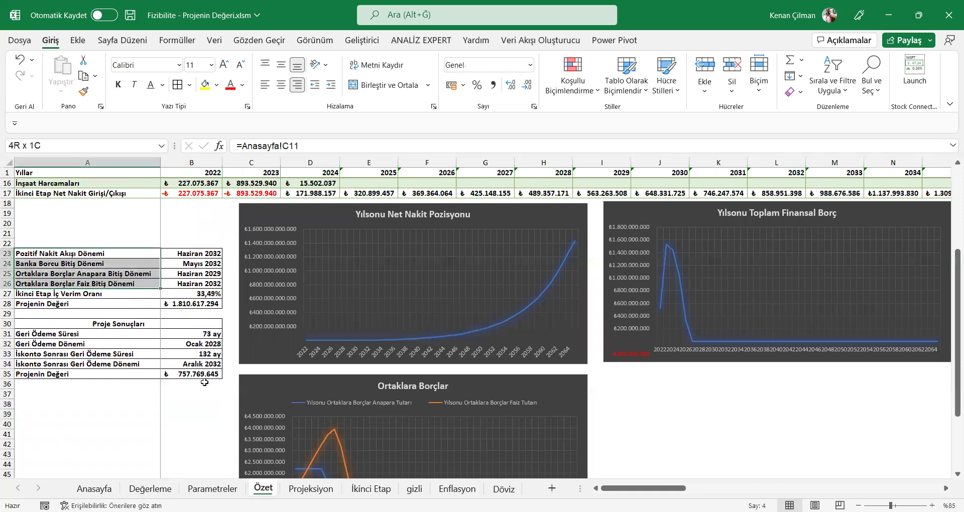
left_click(195, 372)
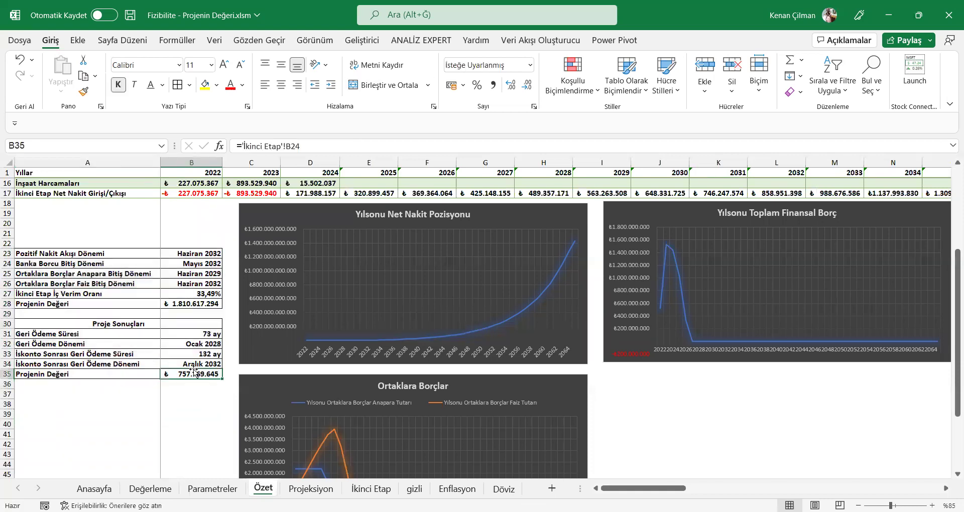
left_click(172, 404)
left_click_drag(68, 333, 146, 363)
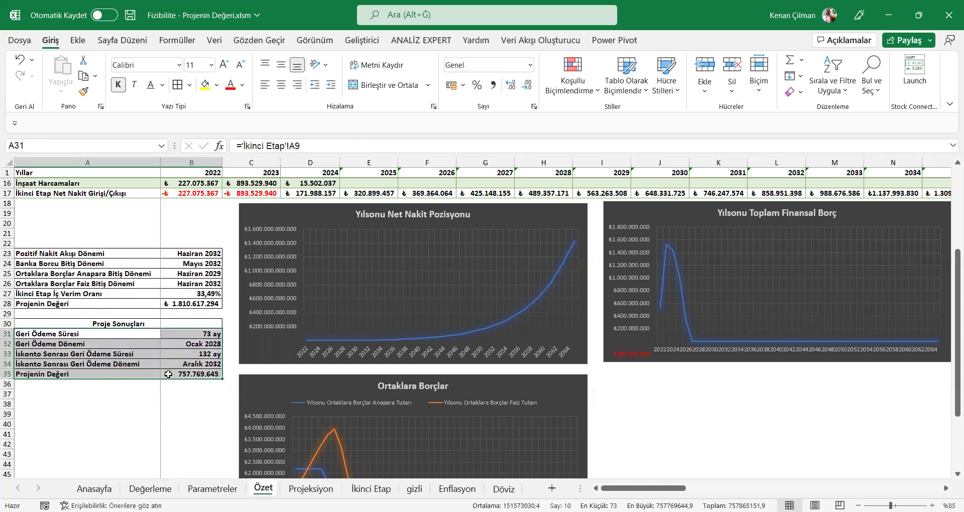
left_click(172, 404)
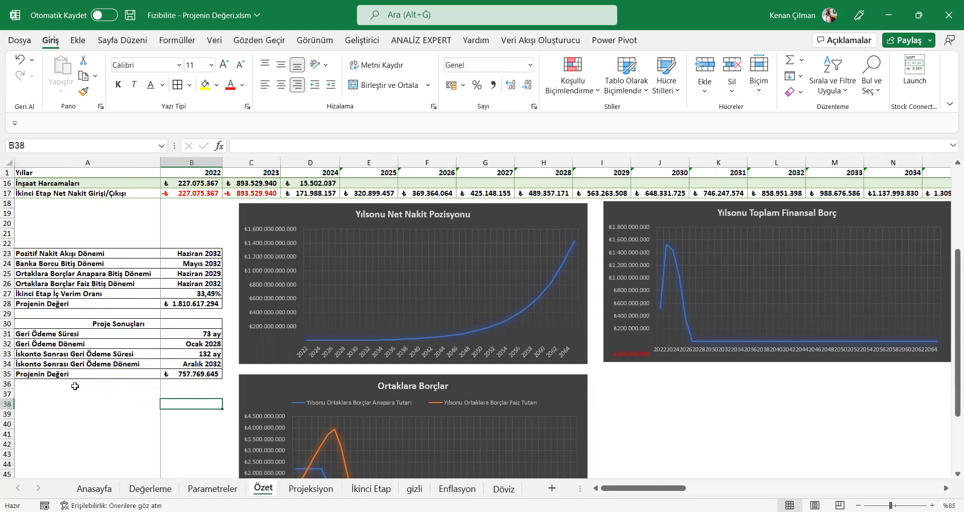
left_click_drag(68, 372, 205, 373)
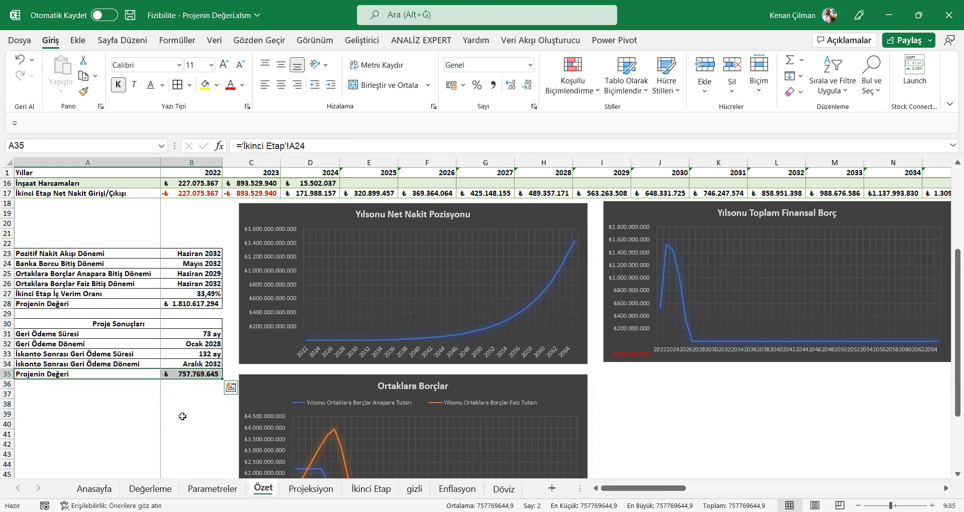
left_click_drag(185, 373, 188, 384)
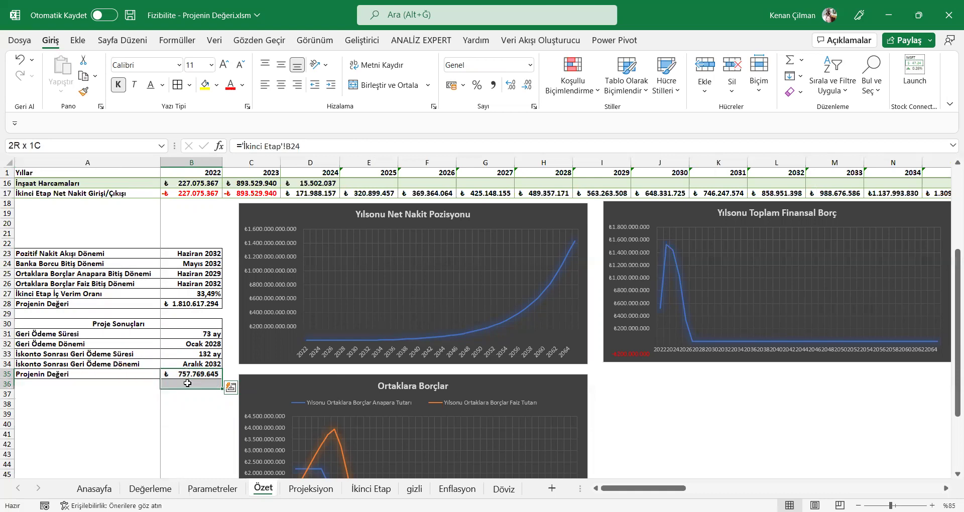
left_click(193, 374)
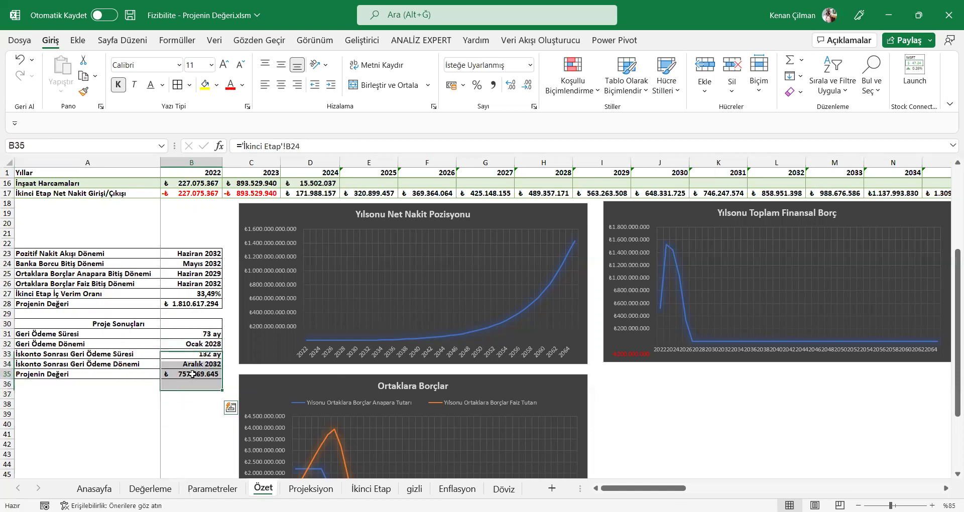
left_click_drag(177, 345, 102, 379)
left_click_drag(116, 345, 182, 395)
left_click(198, 375)
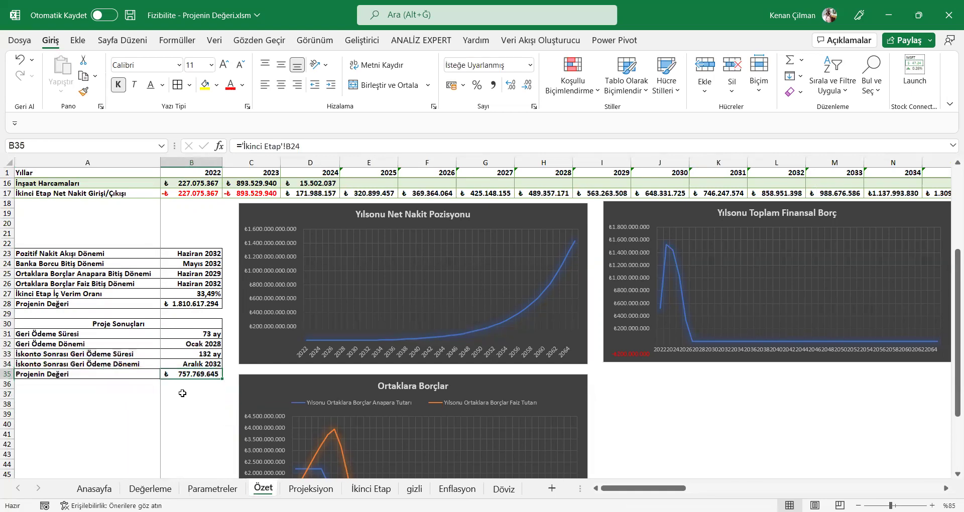
left_click(183, 392)
left_click_drag(182, 346, 113, 402)
left_click(87, 377)
left_click_drag(177, 368, 178, 367)
left_click(193, 403)
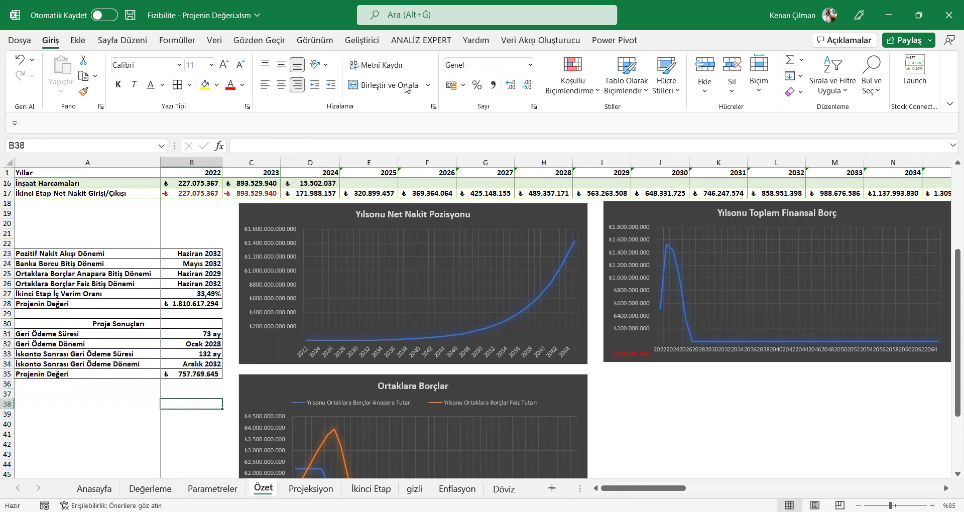